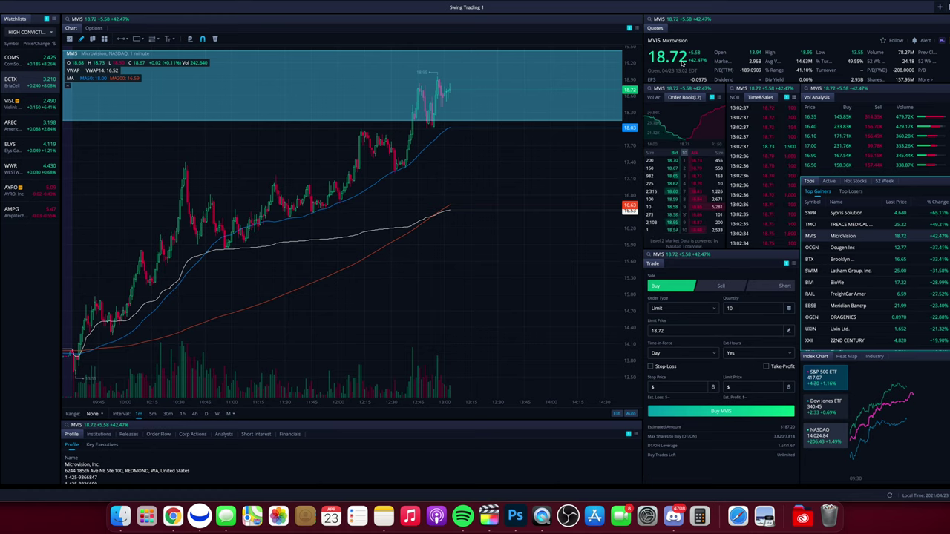
Set up a 10-share MVIS short at 18.72 and review its 115.33% borrow-rate confirmation without placing it.
click(780, 288)
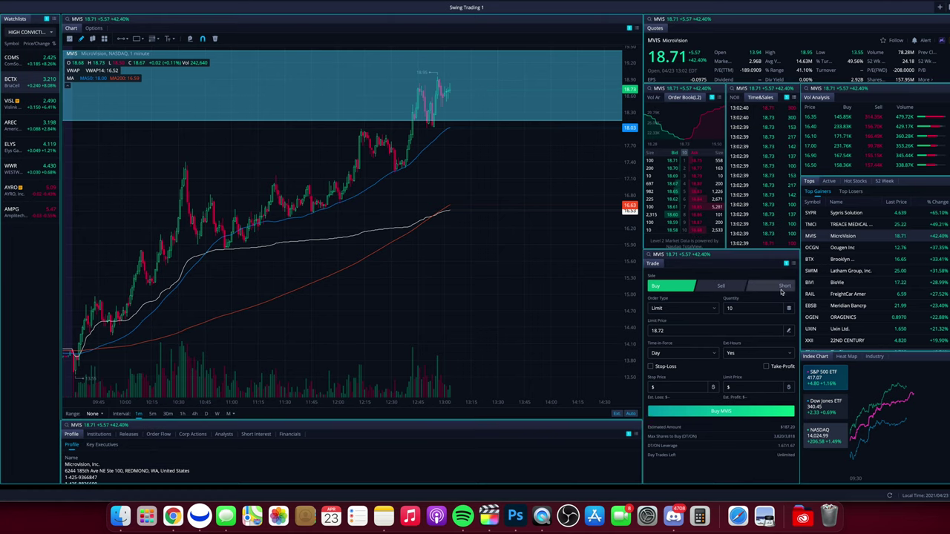
click(753, 308)
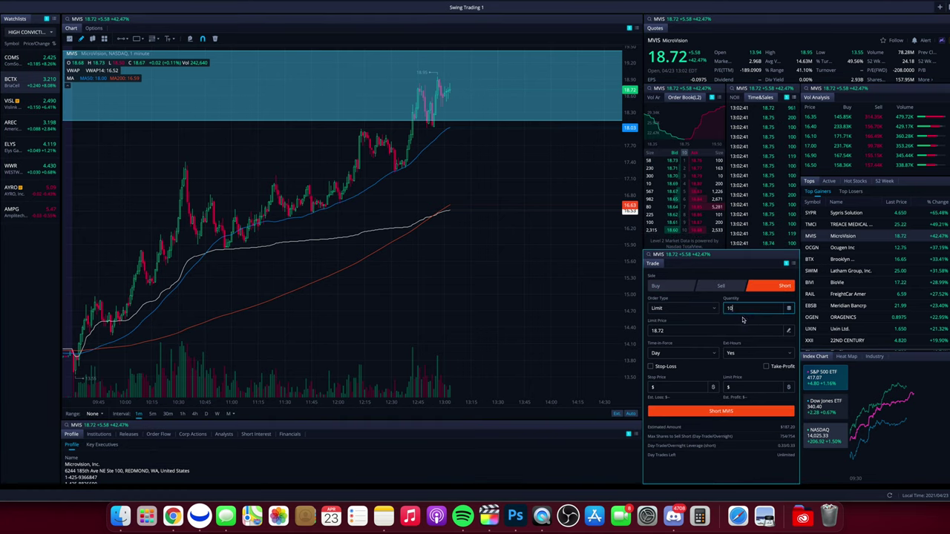
click(719, 413)
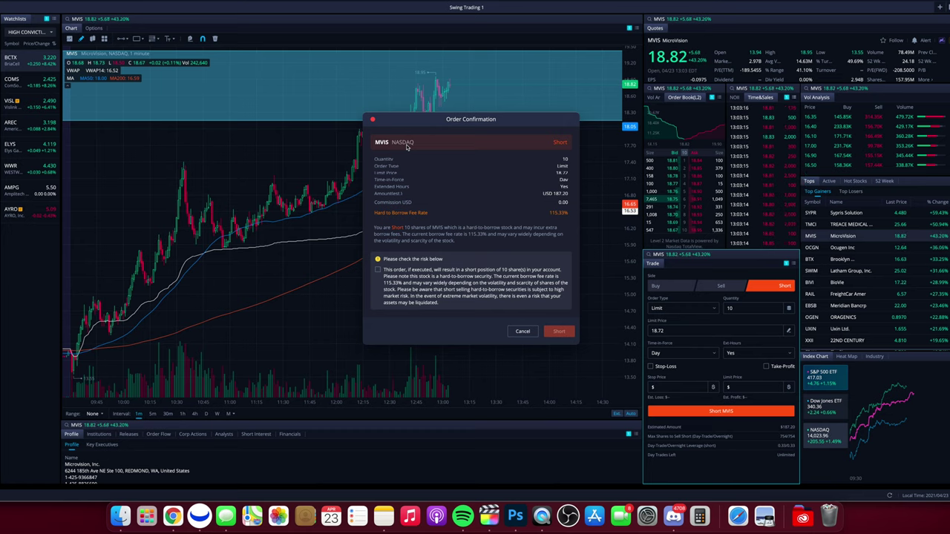
click(373, 121)
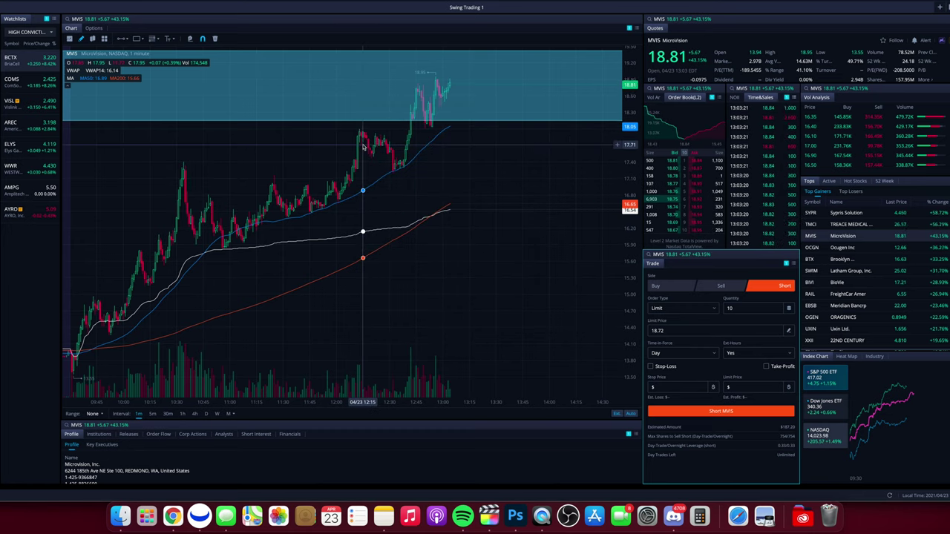
Zoom into the MVIS chart, then bring up the help article on HTB fee calculation.
scroll(435, 207, up, 8)
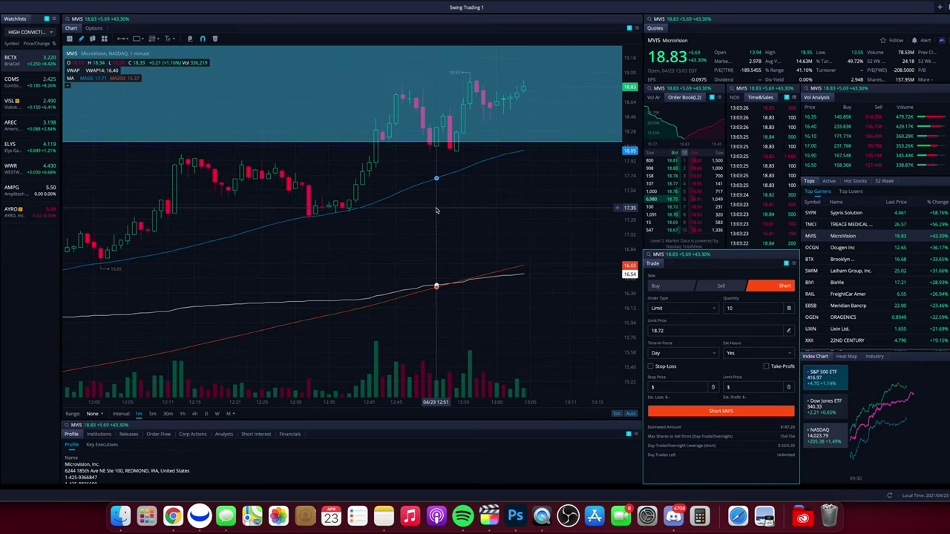
scroll(436, 210, right, 5)
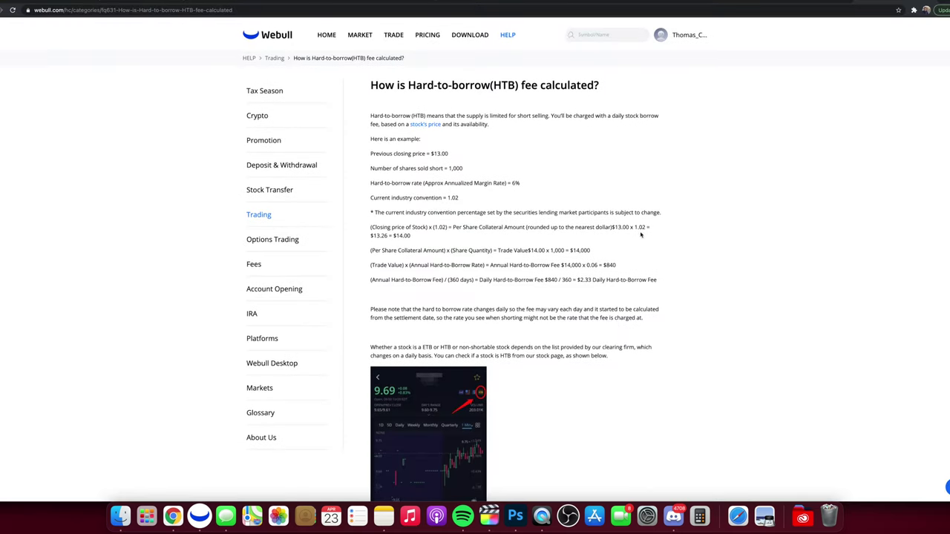
Enlarge the help article and highlight its hard-to-borrow (HTB) definition.
key(super+equal)
key(super+equal)
key(super+equal)
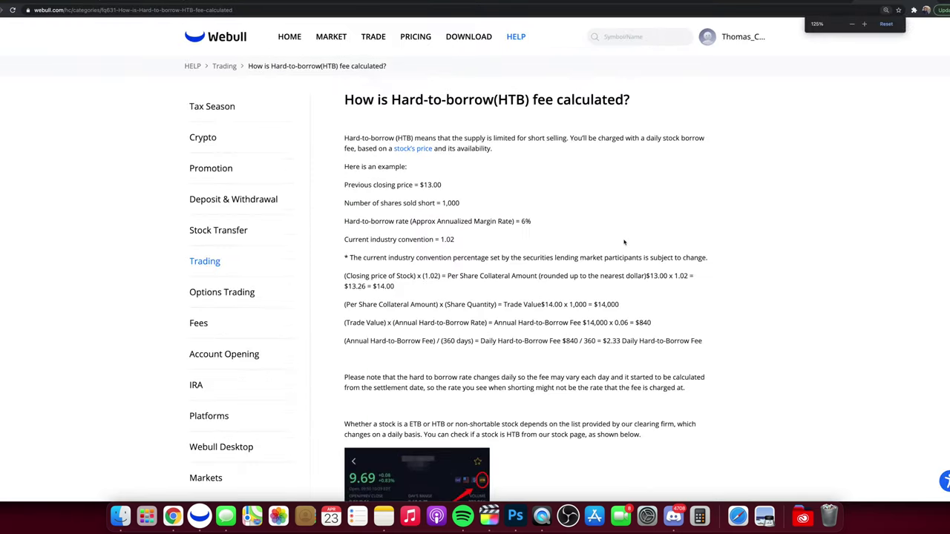
scroll(624, 242, down, 1)
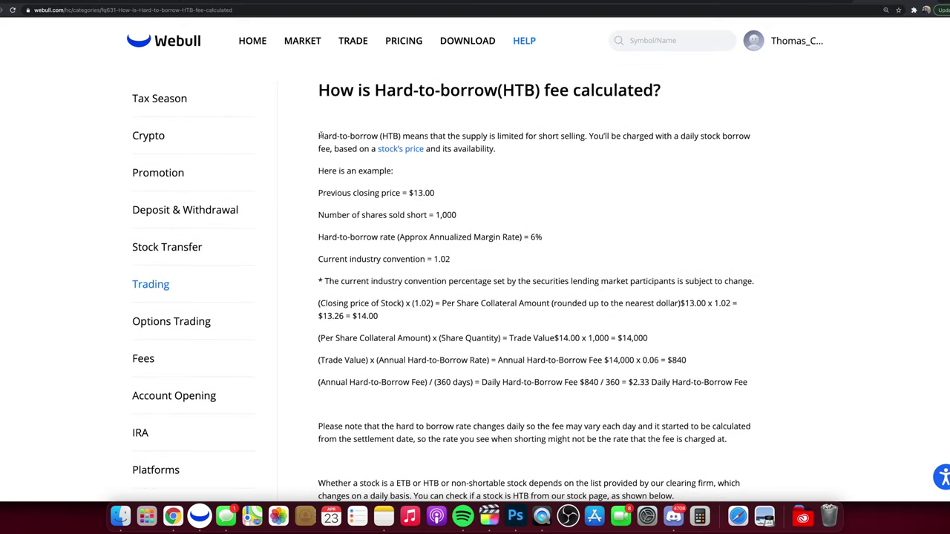
drag(319, 136, 420, 135)
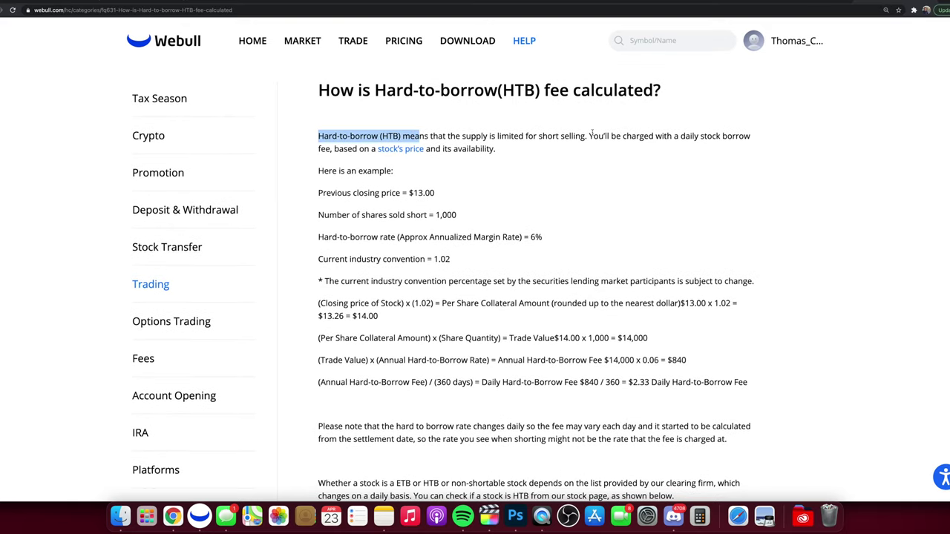
Scroll through the worked example and highlight its 6% borrow rate.
scroll(592, 132, down, 5)
scroll(591, 133, up, 5)
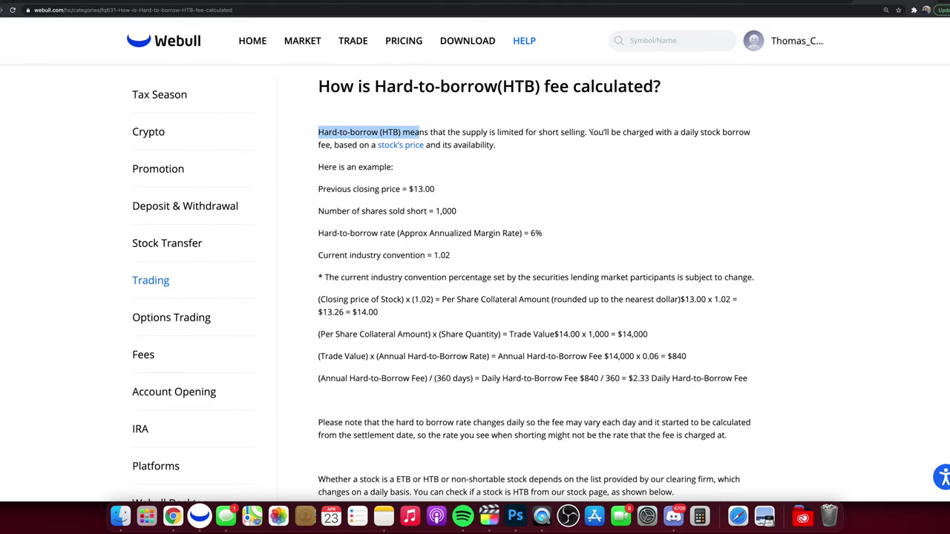
scroll(575, 196, down, 1)
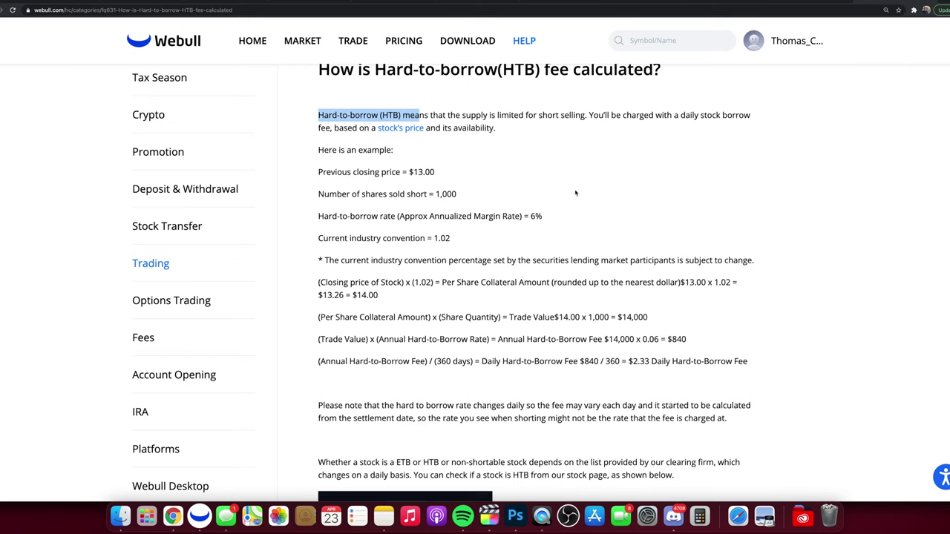
scroll(575, 193, down, 1)
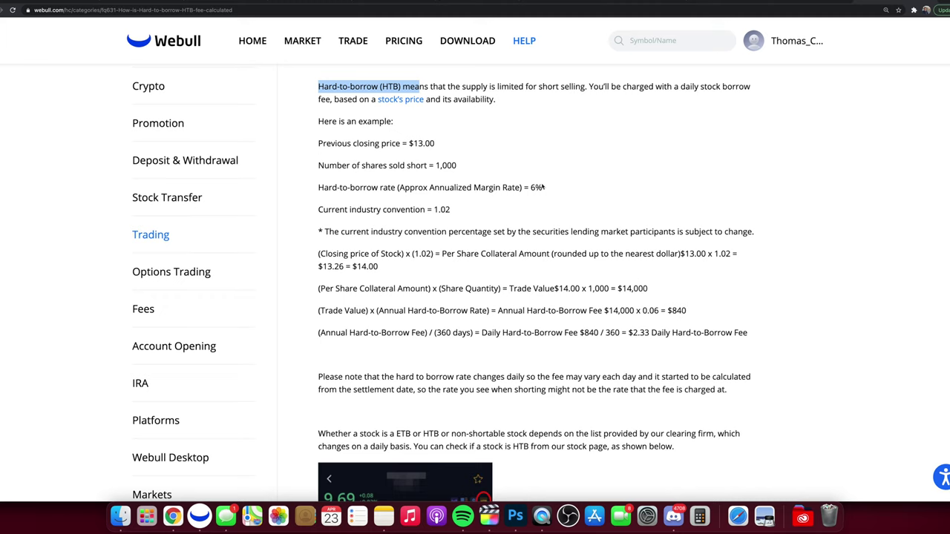
drag(528, 187, 547, 187)
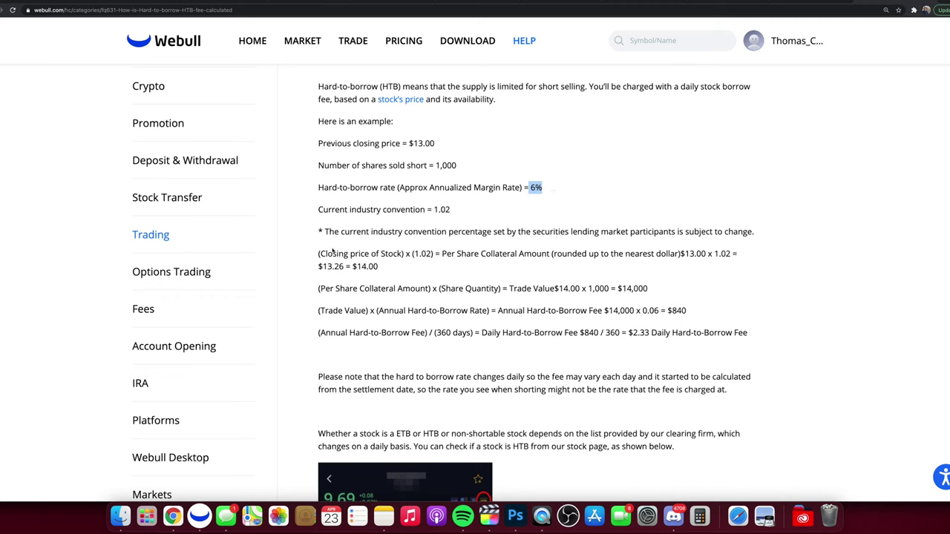
Highlight the closing price, 1.02 industry convention and per-share collateral terms, then return to Webull Desktop.
drag(320, 254, 433, 248)
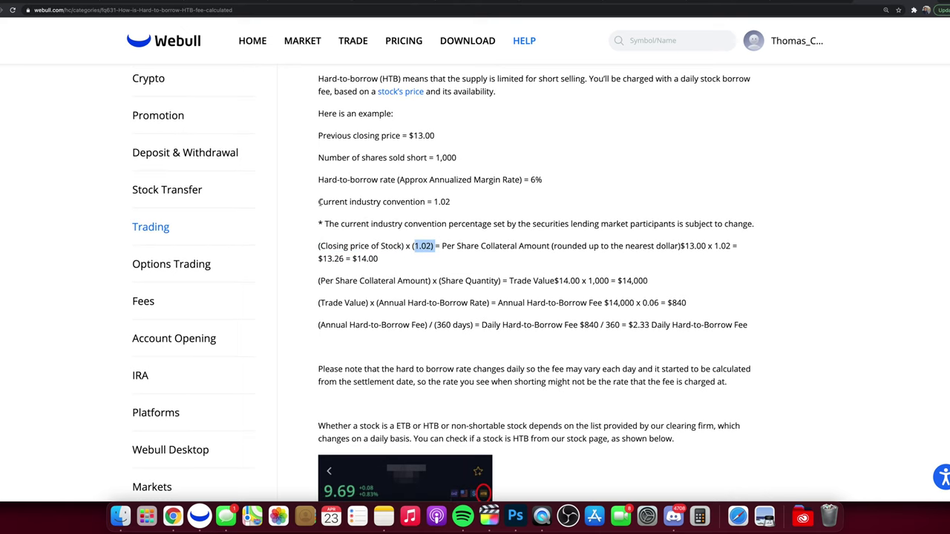
drag(319, 202, 484, 228)
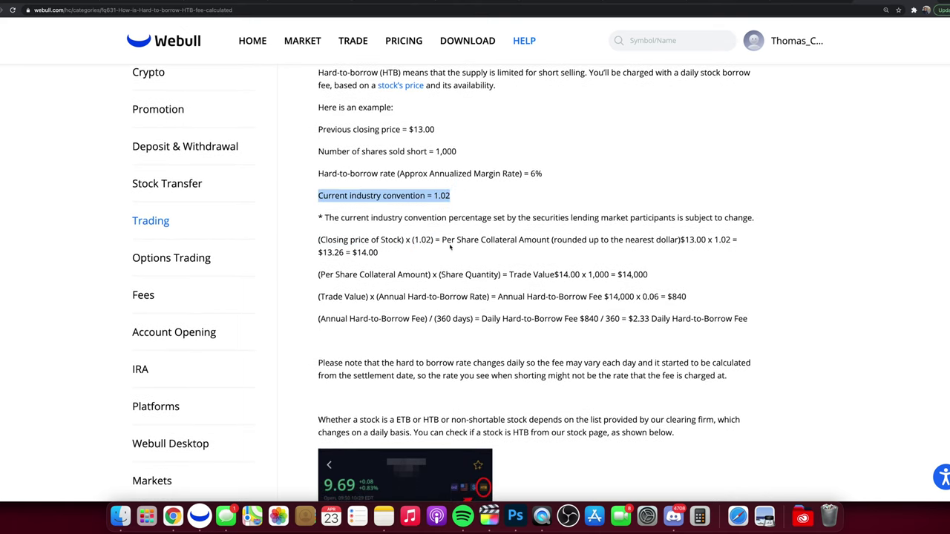
drag(442, 241, 548, 242)
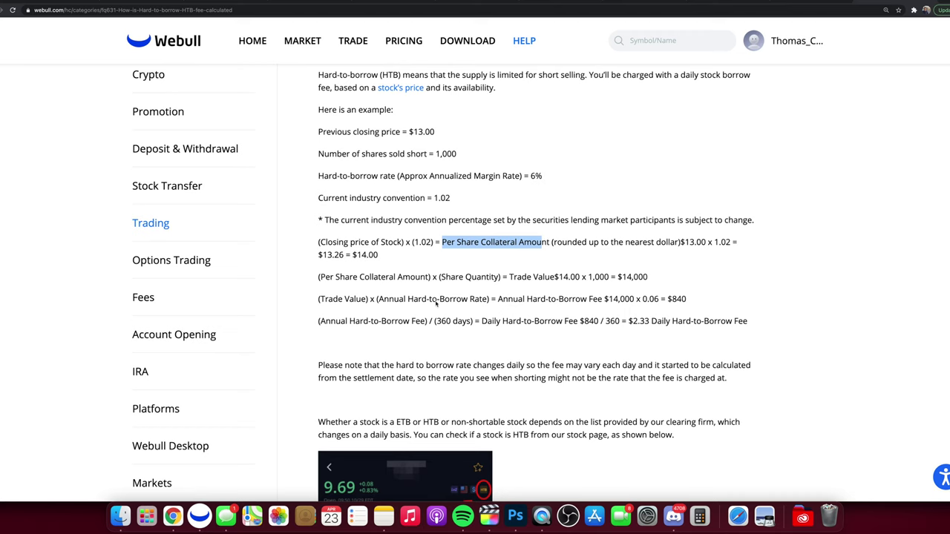
click(199, 516)
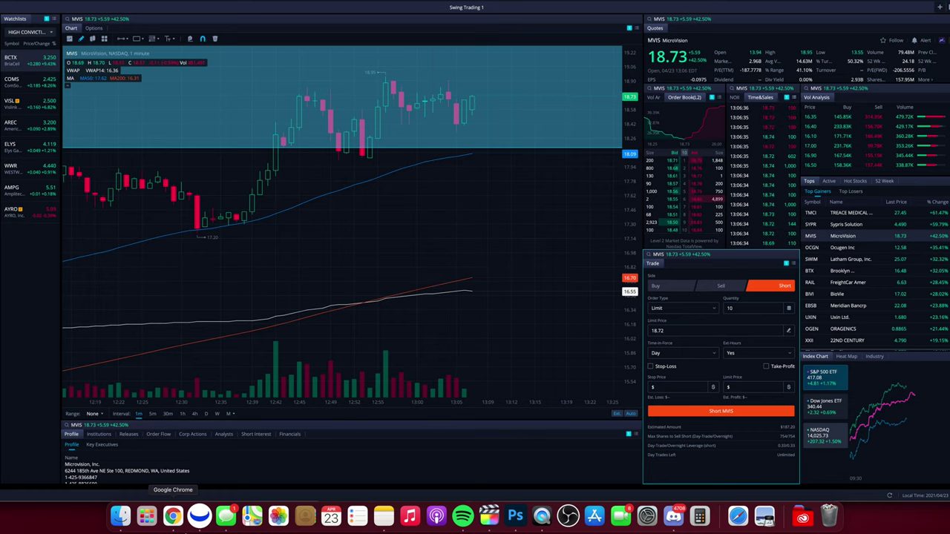
Back in the fee article, highlight the $14.00 collateral figure and the trade value calculation.
click(173, 516)
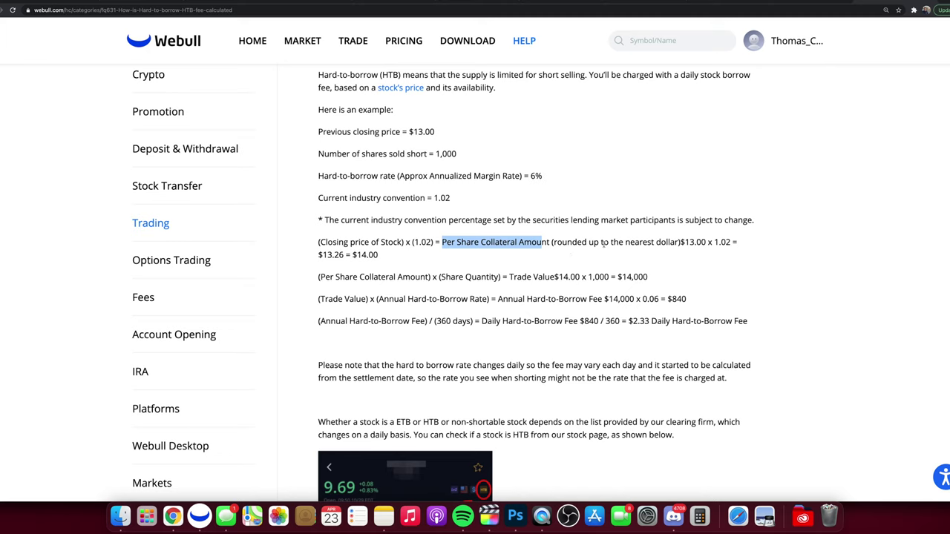
drag(349, 256, 386, 257)
click(389, 257)
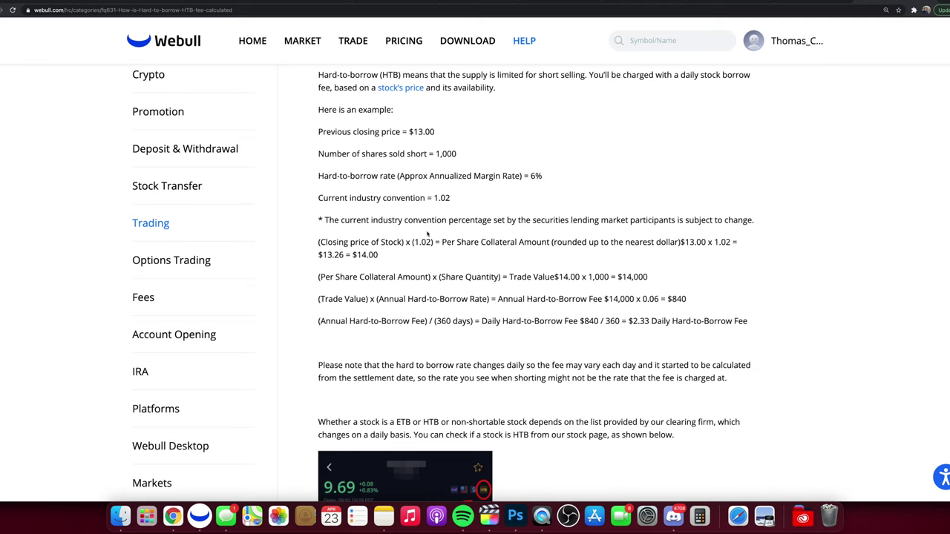
drag(352, 255, 378, 256)
click(379, 256)
drag(429, 277, 320, 282)
click(361, 273)
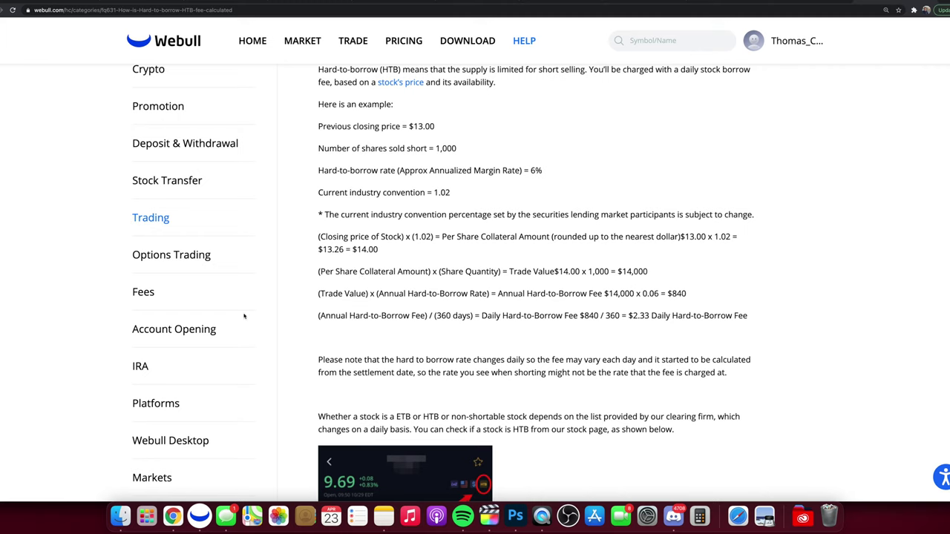
Check Webull briefly, then highlight '(Per Share Collateral Amount) x (Share Quantity)' in the article.
click(199, 515)
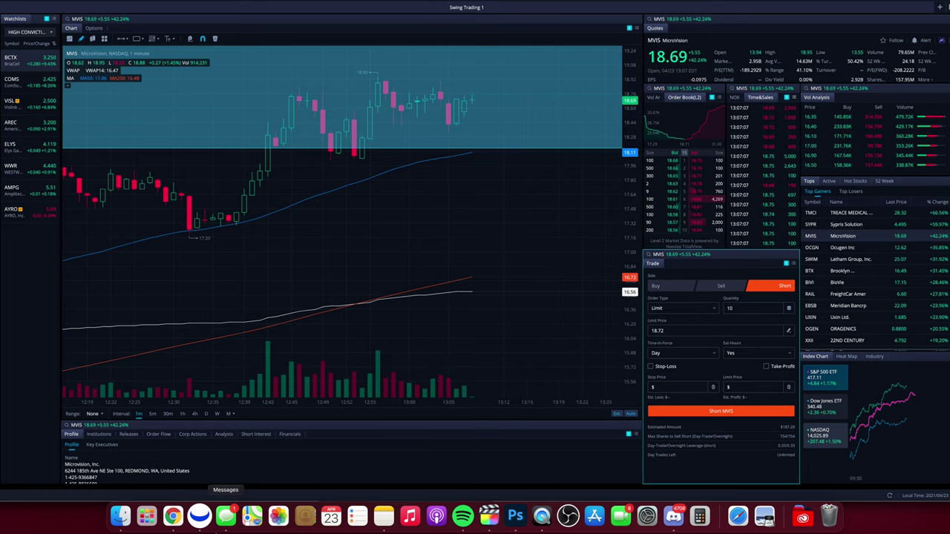
click(172, 515)
drag(500, 272, 313, 275)
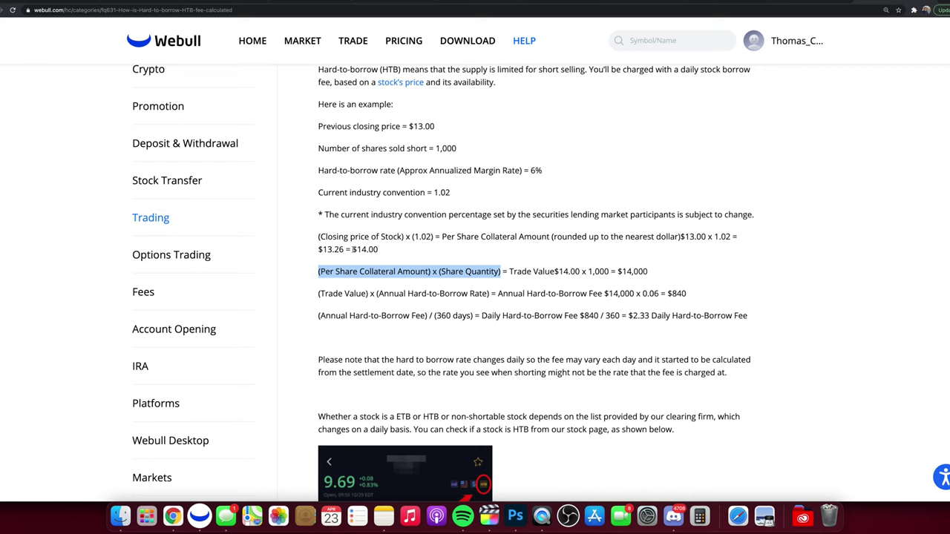
Highlight the $14,000 trade value and the annual hard-to-borrow fee formula.
scroll(537, 270, down, 2)
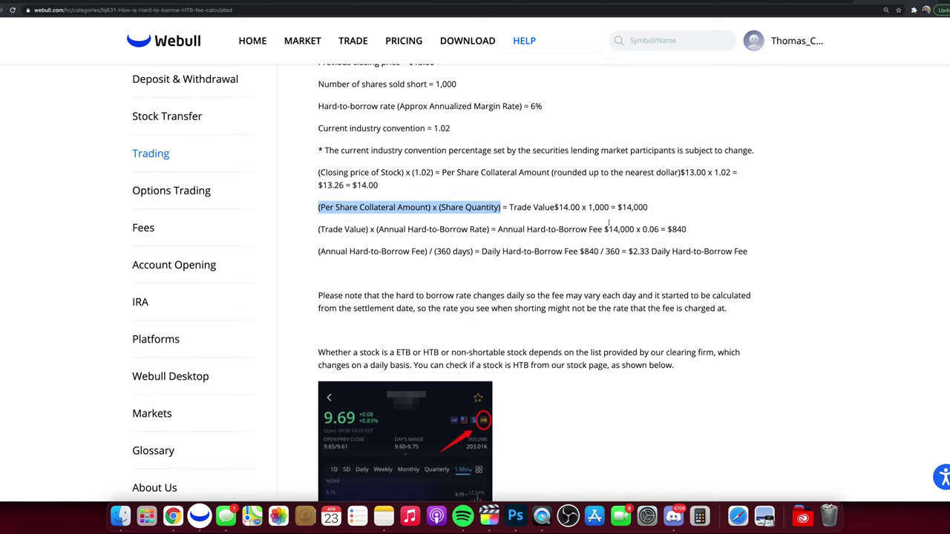
drag(617, 207, 648, 207)
click(663, 208)
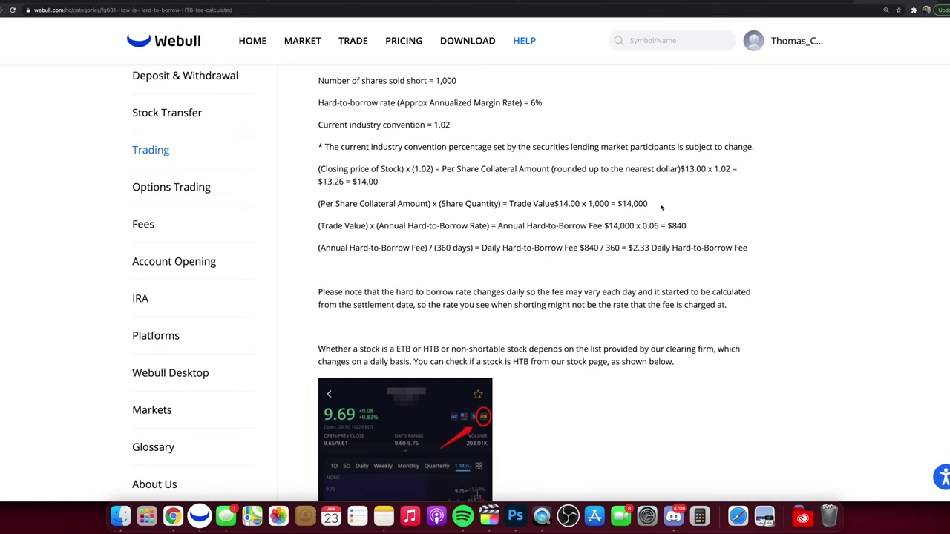
drag(618, 204, 651, 203)
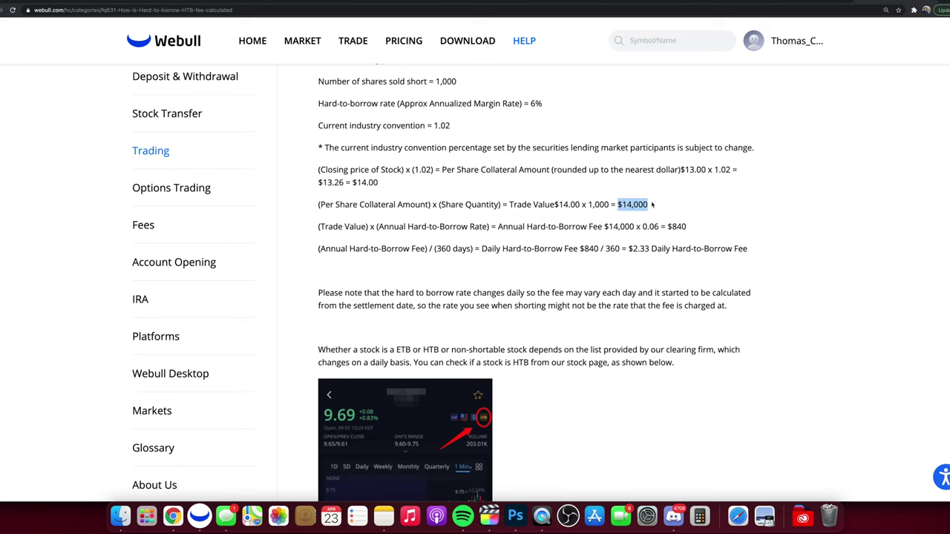
drag(318, 227, 490, 227)
Check the 115.33% hard-to-borrow fee rate on the 10-share MVIS short confirmation, then return to the article.
click(201, 517)
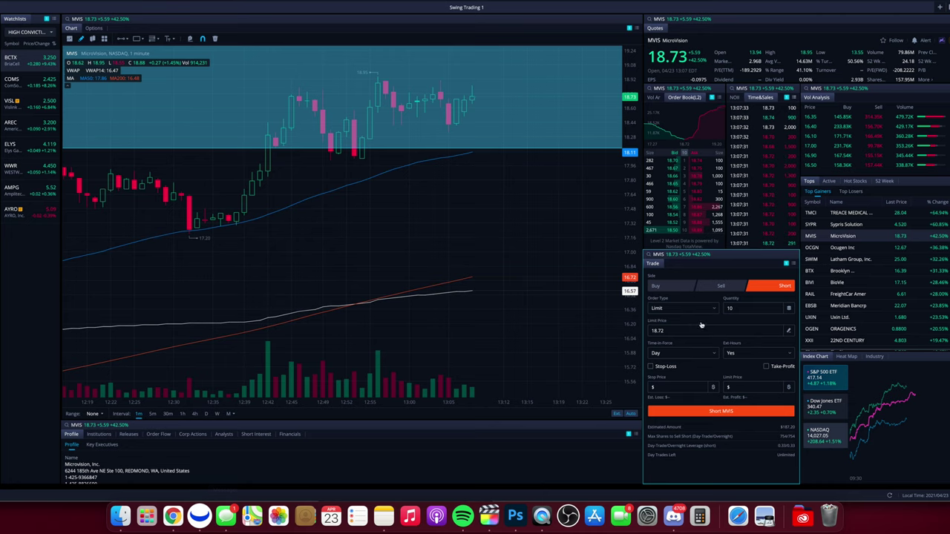
click(724, 411)
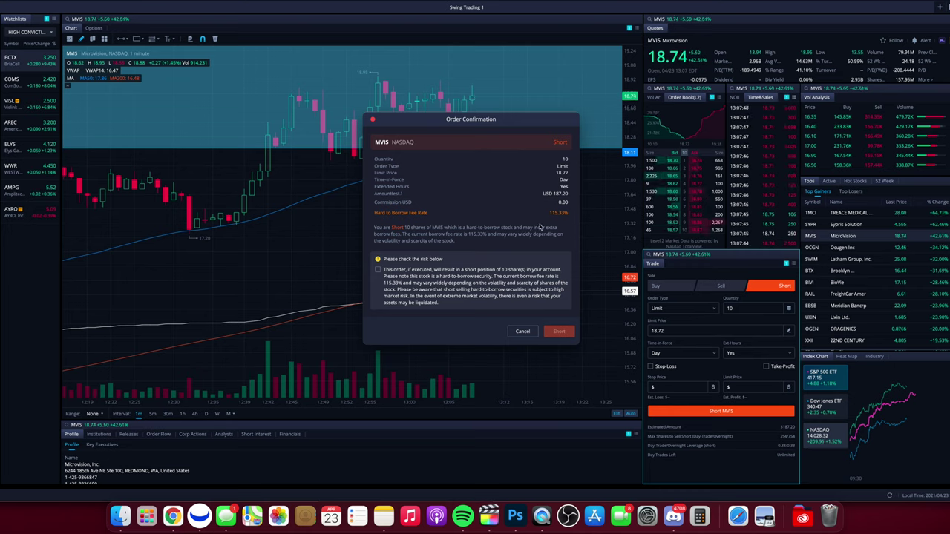
click(172, 516)
click(643, 226)
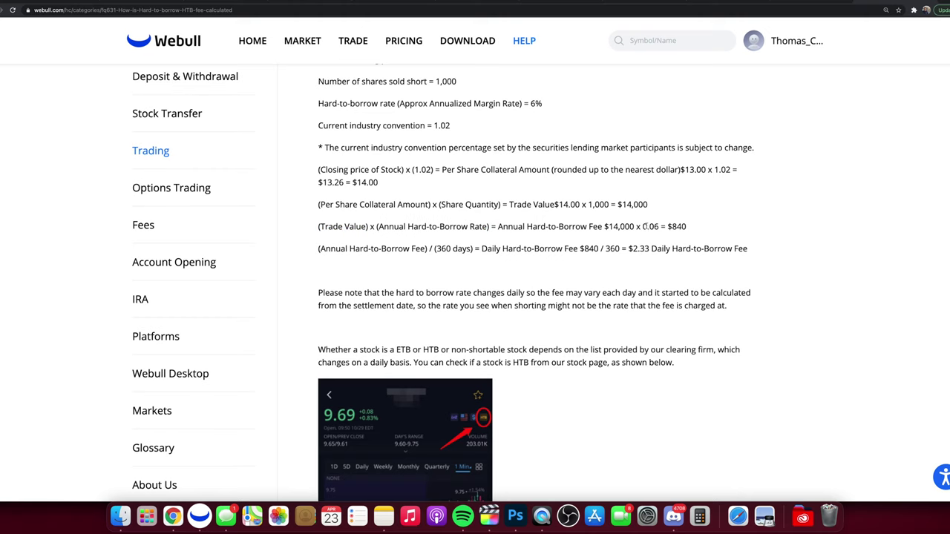
Highlight the 6% rate, 0.06, and the $14,000 x 0.06 = $840 annual fee.
drag(528, 103, 542, 103)
scroll(569, 134, down, 1)
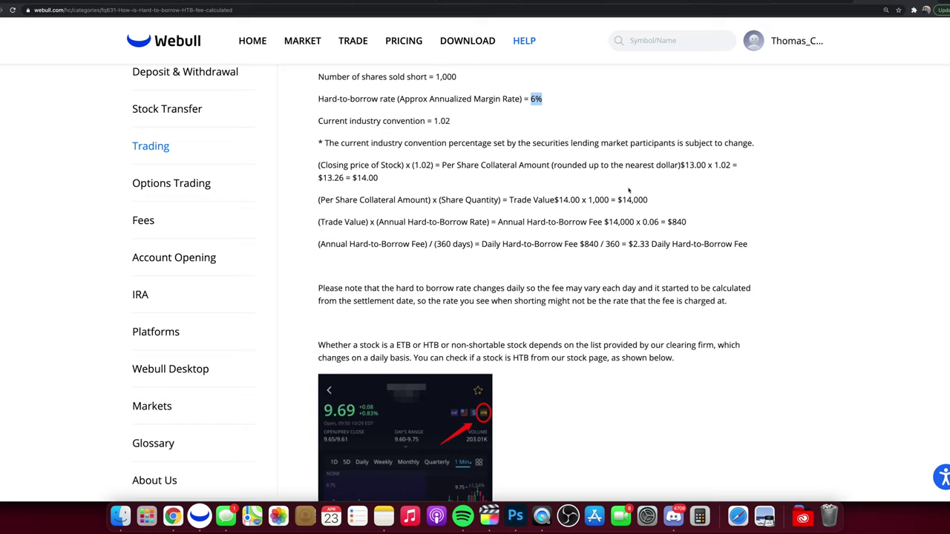
drag(660, 222, 644, 222)
drag(530, 98, 546, 98)
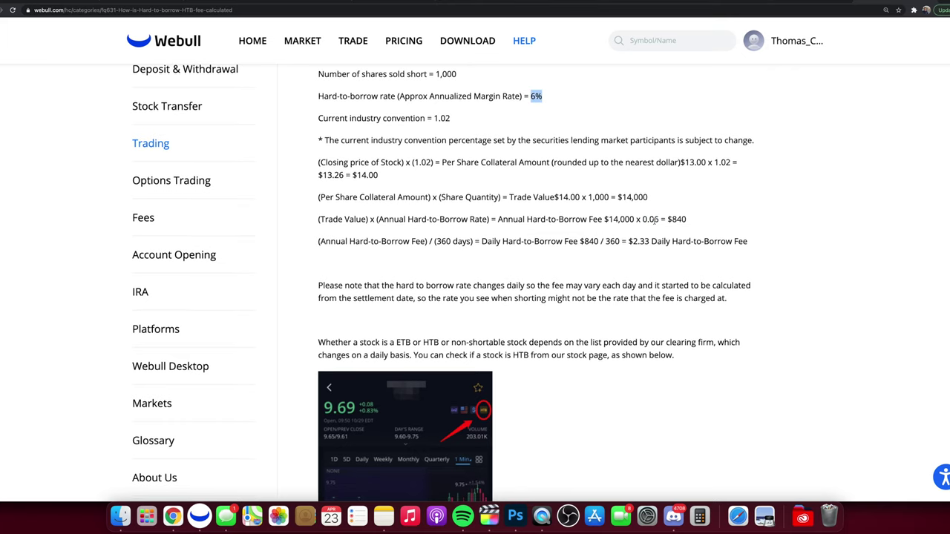
drag(658, 219, 604, 220)
drag(670, 219, 690, 220)
click(692, 219)
Highlight the $840 / 360 = $2.33 daily hard-to-borrow fee result.
drag(619, 242, 315, 250)
scroll(322, 247, up, 1)
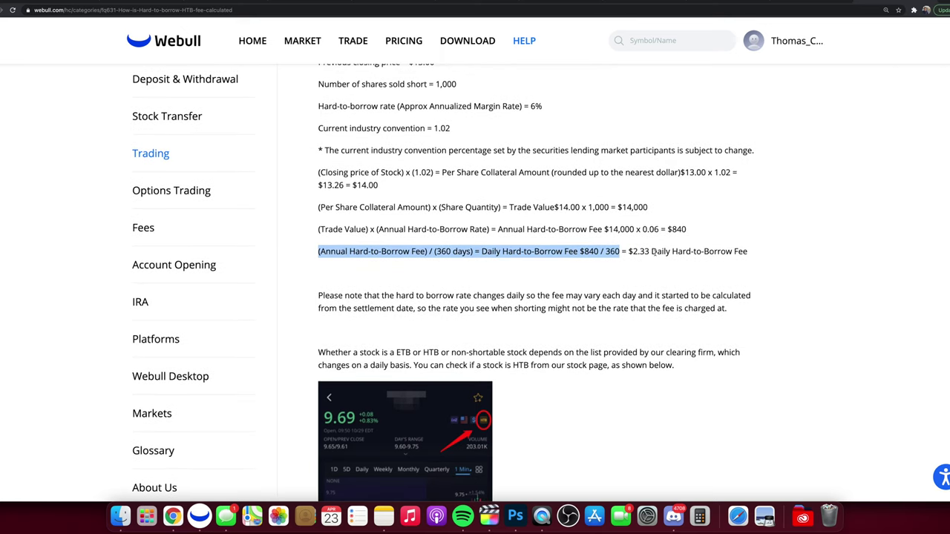
scroll(690, 255, up, 1)
drag(628, 251, 746, 255)
scroll(620, 210, down, 1)
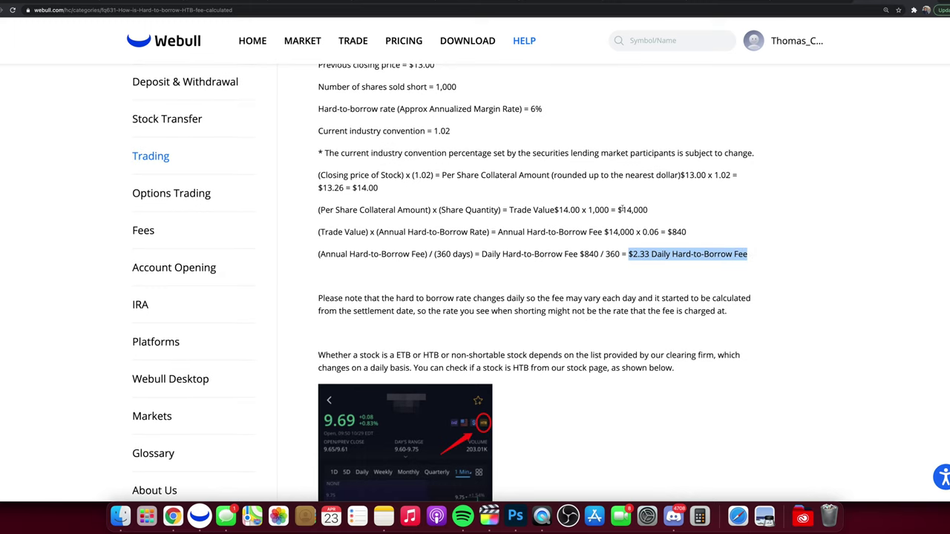
drag(353, 188, 380, 188)
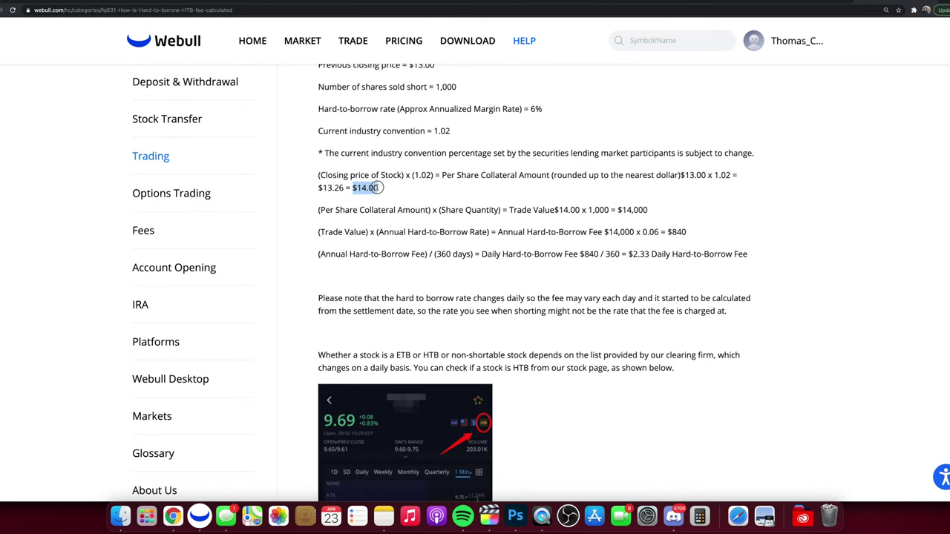
drag(587, 210, 613, 210)
scroll(613, 210, down, 1)
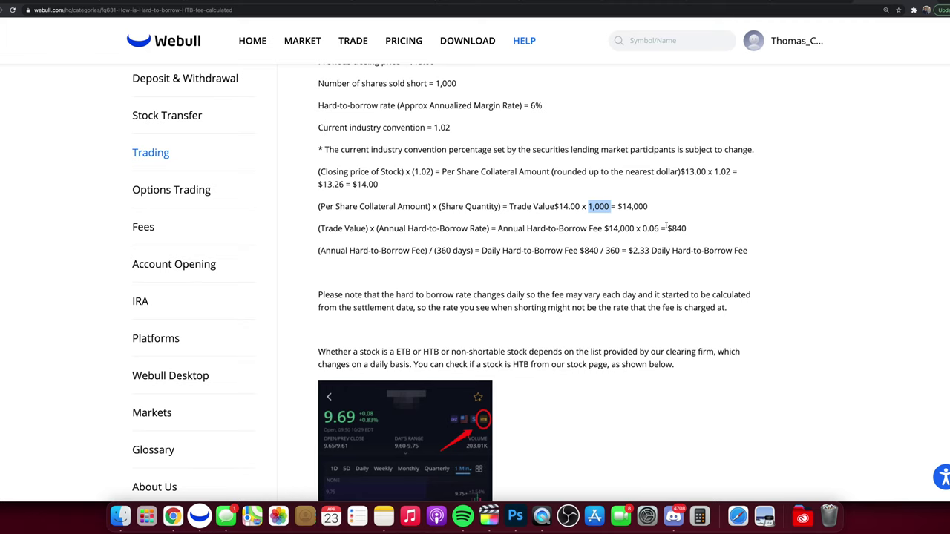
drag(629, 251, 748, 252)
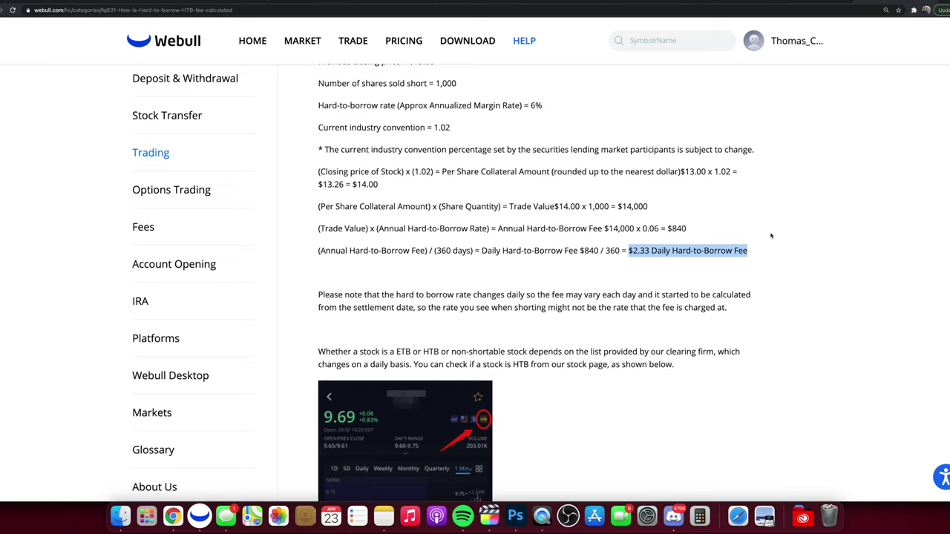
scroll(770, 236, down, 3)
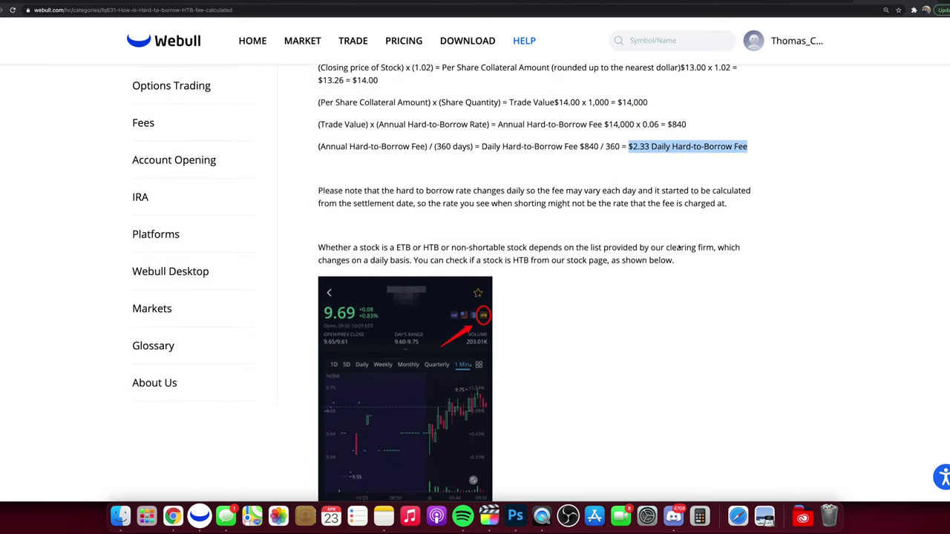
scroll(677, 245, up, 1)
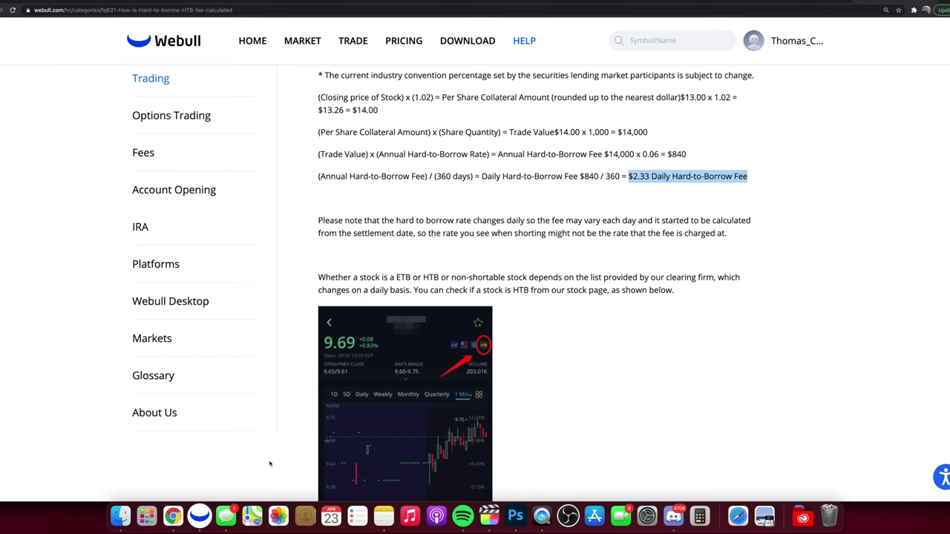
Return to the MVIS short confirmation and acknowledge the hard-to-borrow short-selling risk.
click(198, 516)
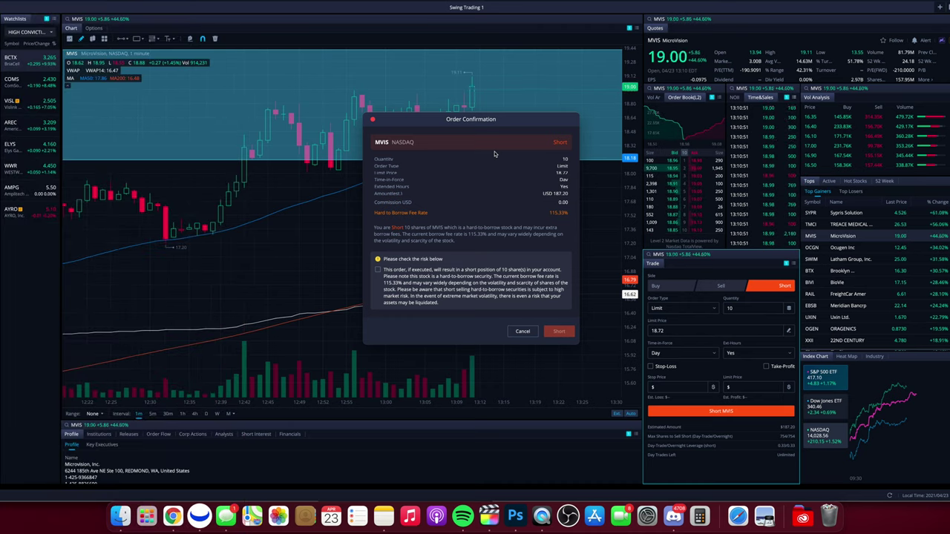
click(468, 278)
Place the 10-share MVIS short as a limit order at 19.15, acknowledging the risk.
click(558, 331)
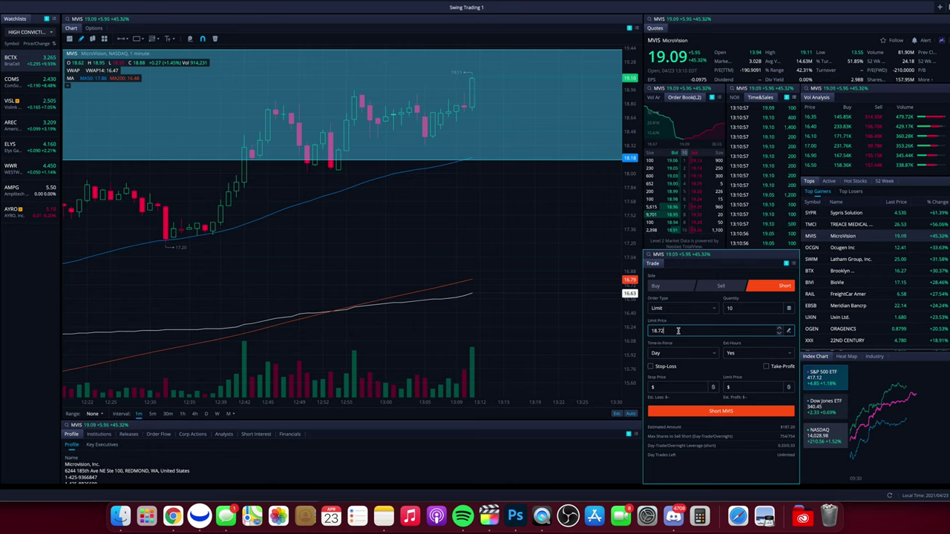
double_click(677, 331)
text(19)
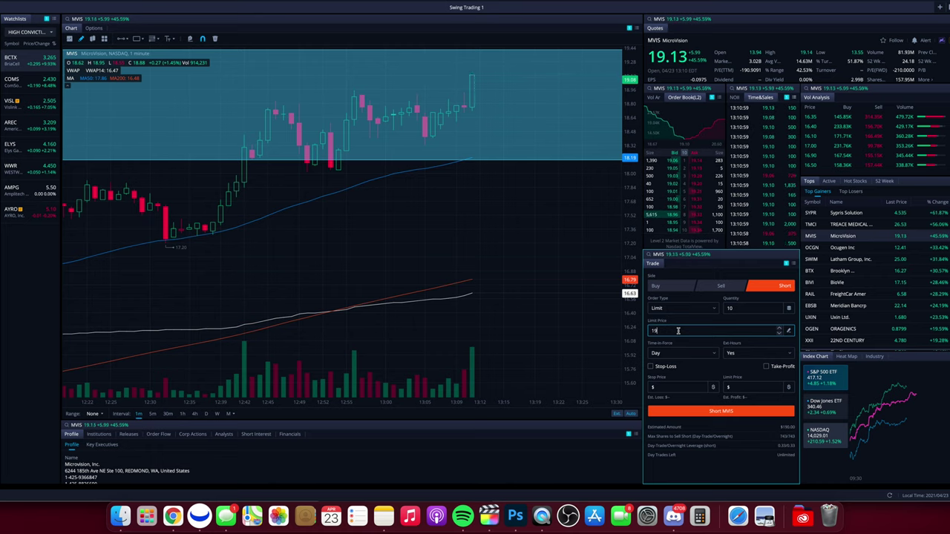
text(.15)
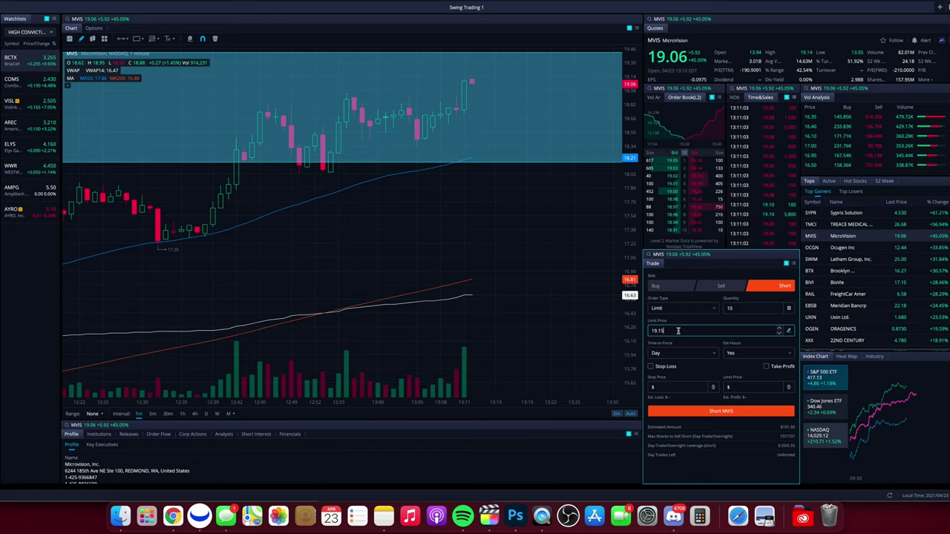
click(685, 411)
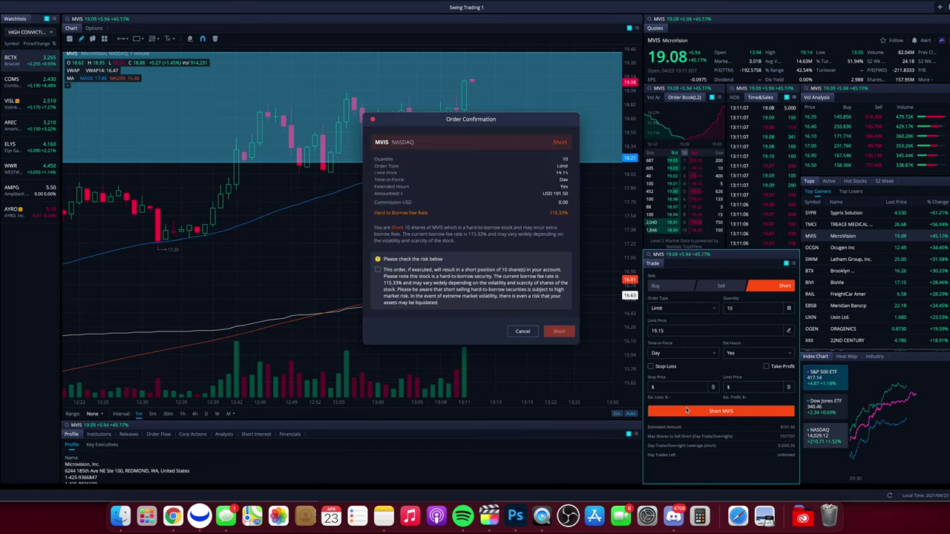
click(377, 270)
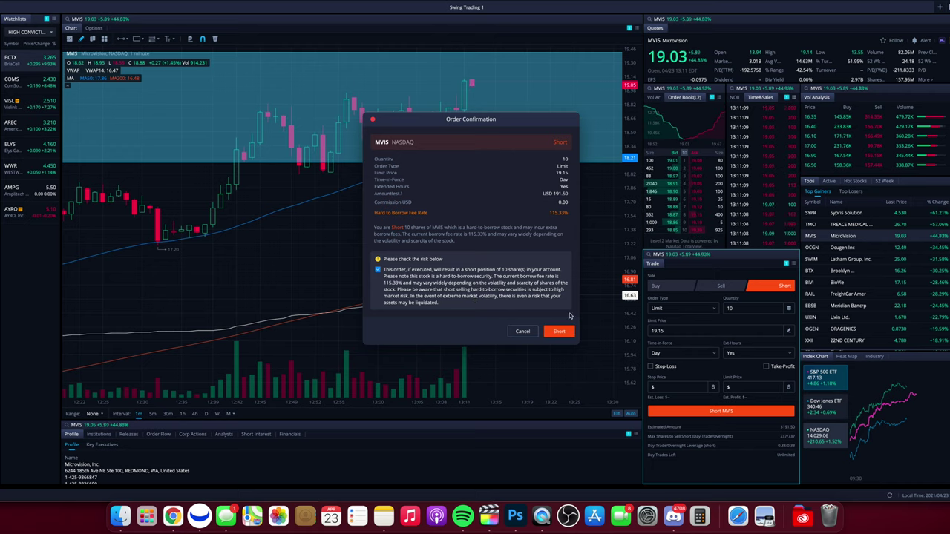
click(561, 332)
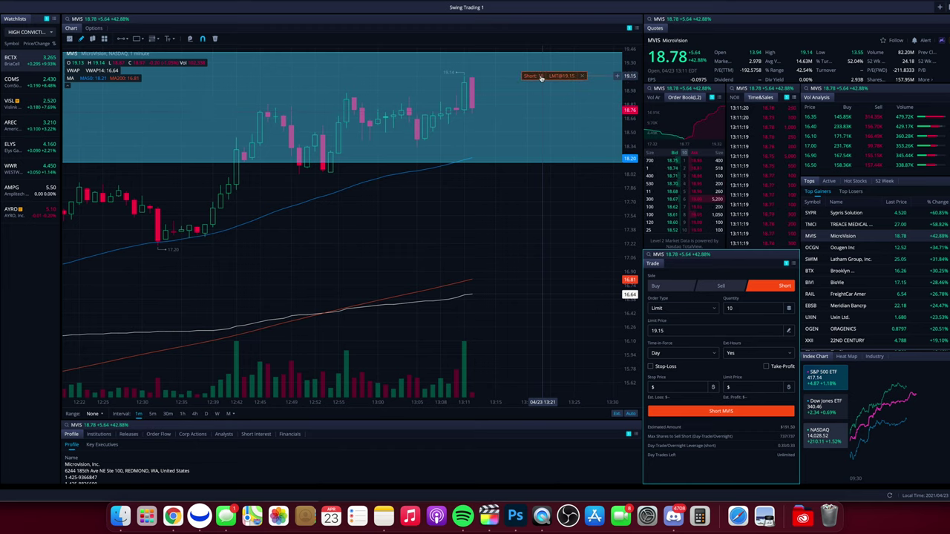
Move the pending short order down to 18.96 and confirm, getting it filled.
drag(539, 77, 541, 92)
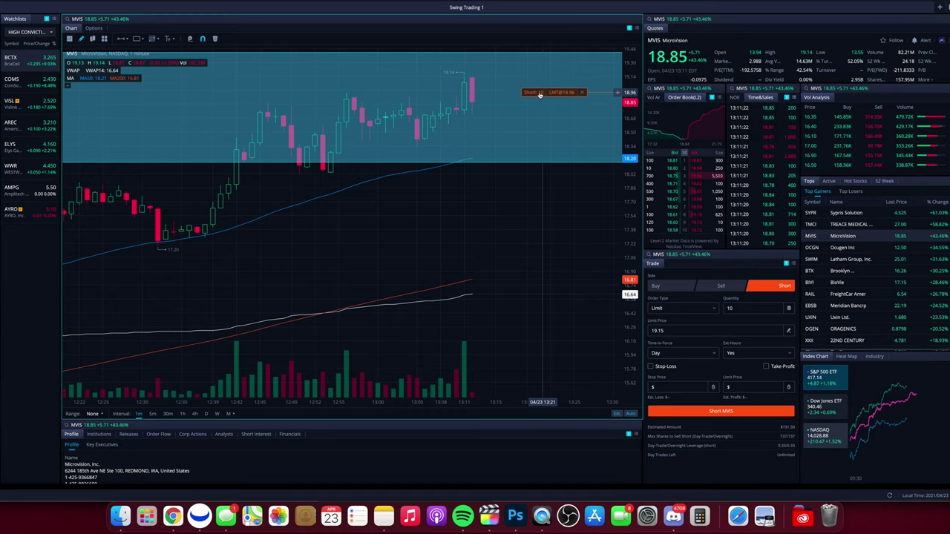
click(457, 270)
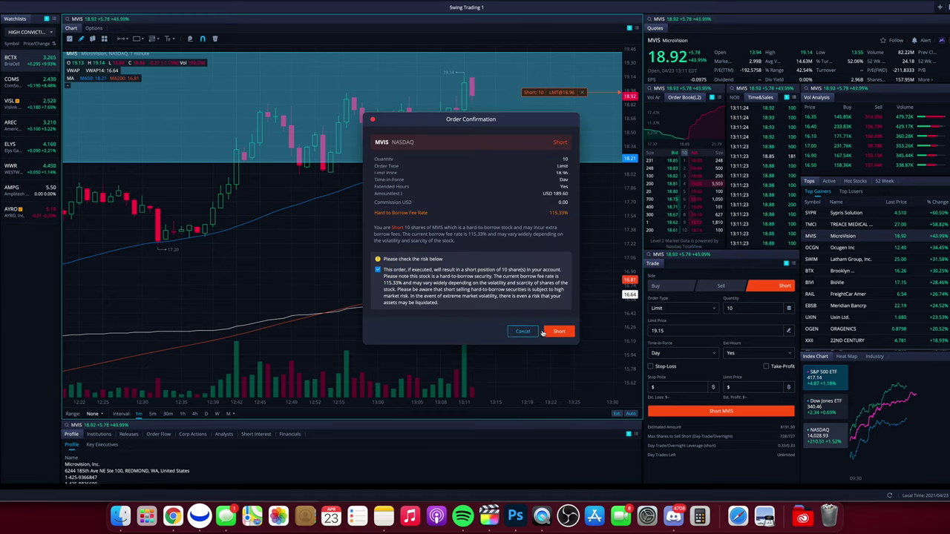
click(558, 330)
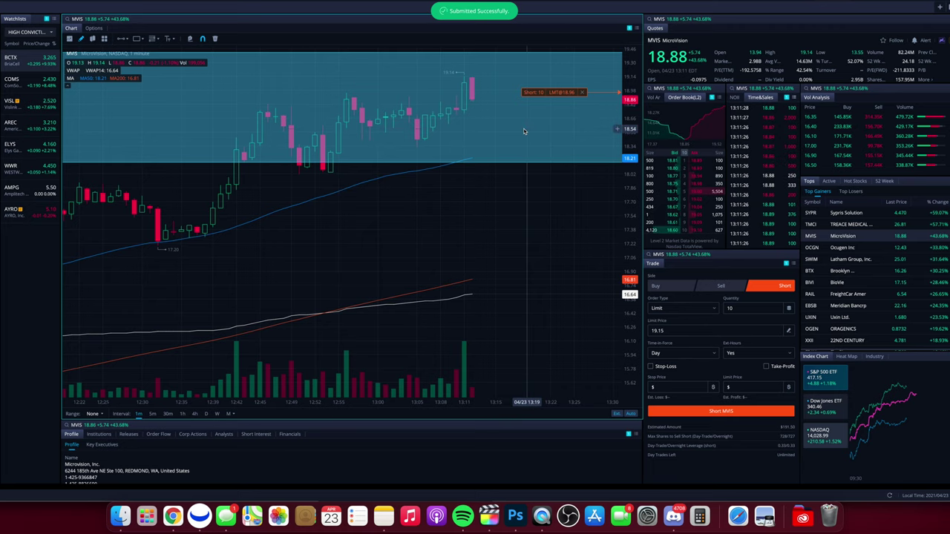
scroll(534, 126, up, 1)
scroll(523, 132, up, 1)
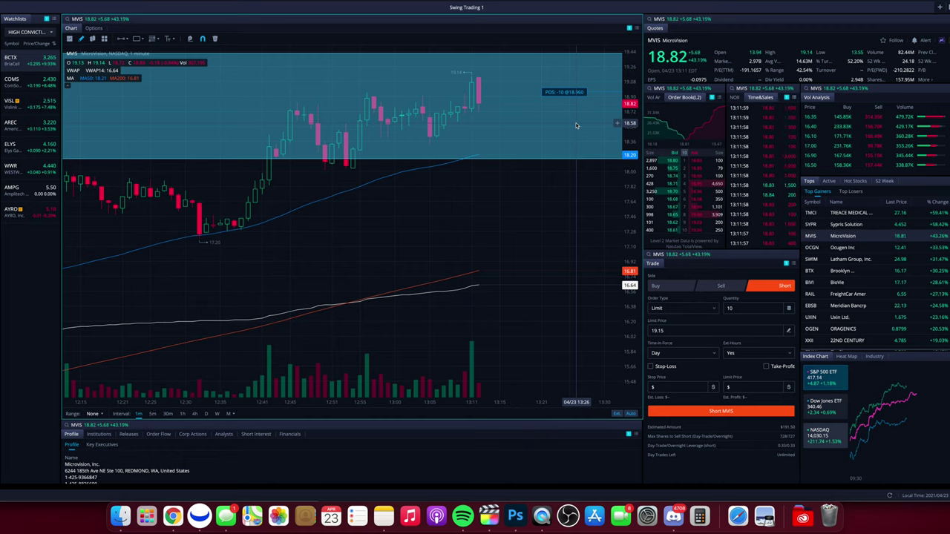
Switch the ticket to Buy, keep quantity 10, set the limit price to 18.65, and submit the MVIS order.
click(672, 285)
click(742, 308)
click(742, 308)
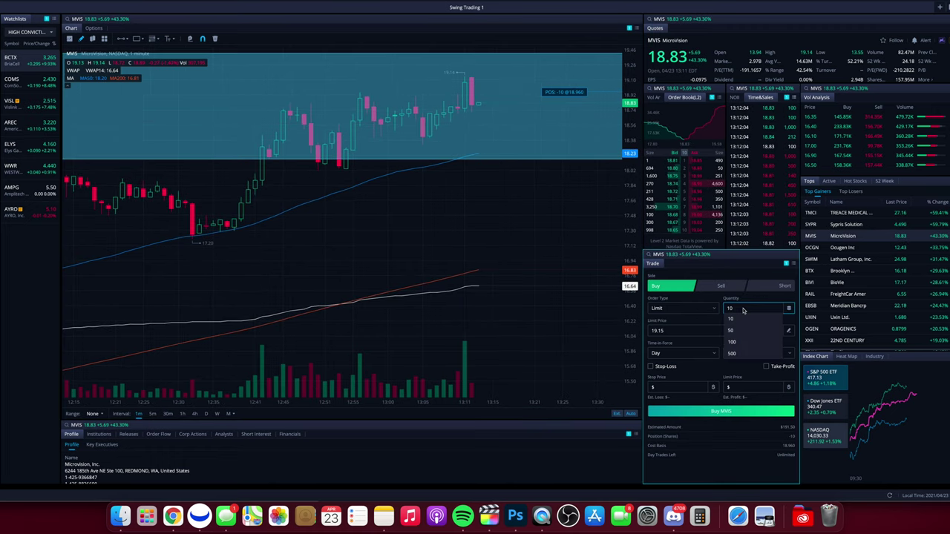
click(732, 318)
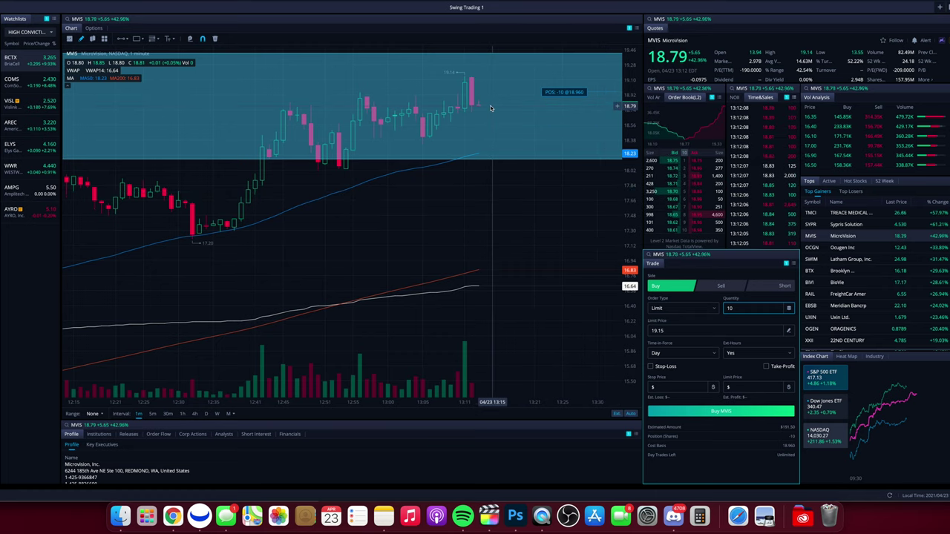
click(705, 332)
key(BackSpace)
key(BackSpace)
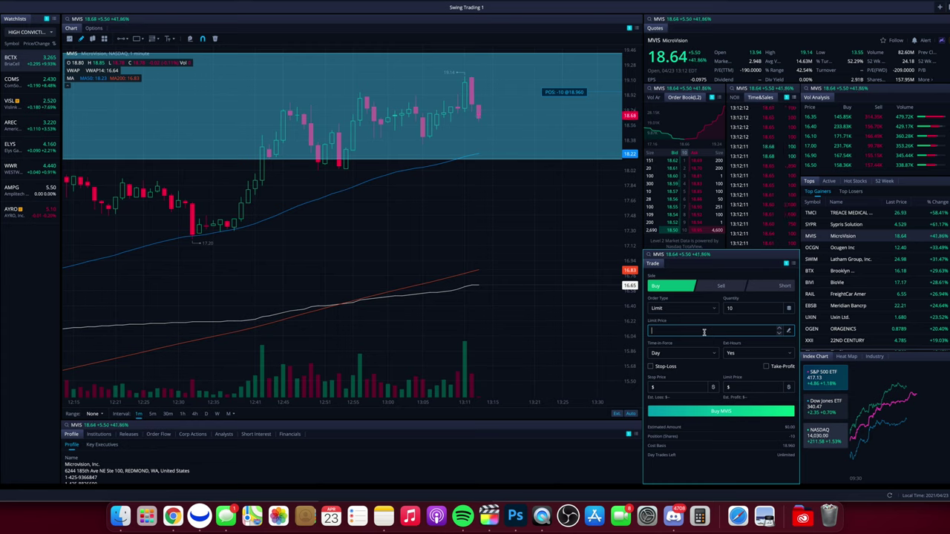
text(18)
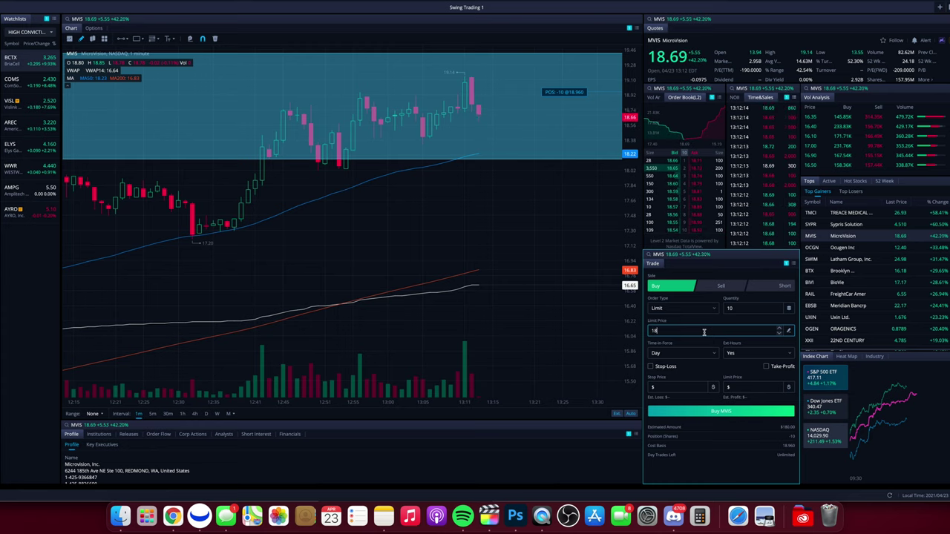
text(.65)
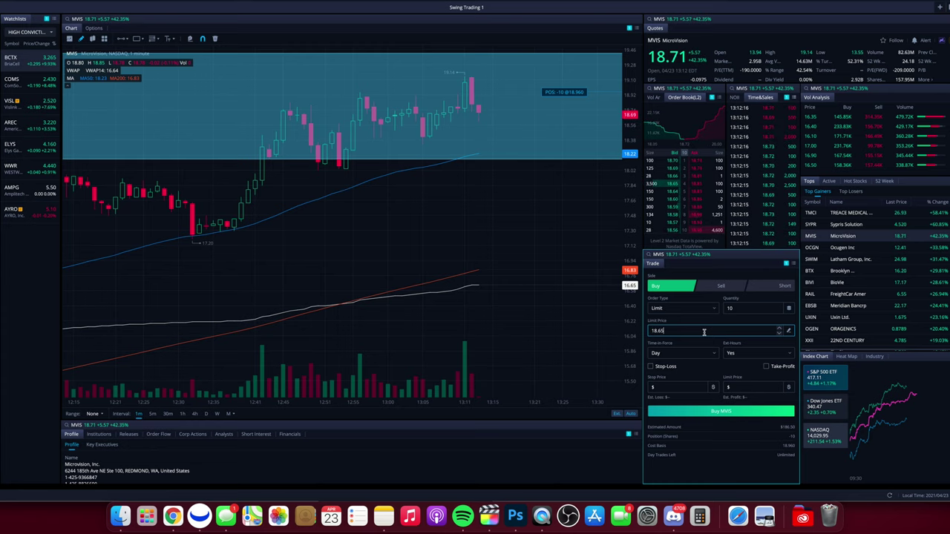
click(714, 412)
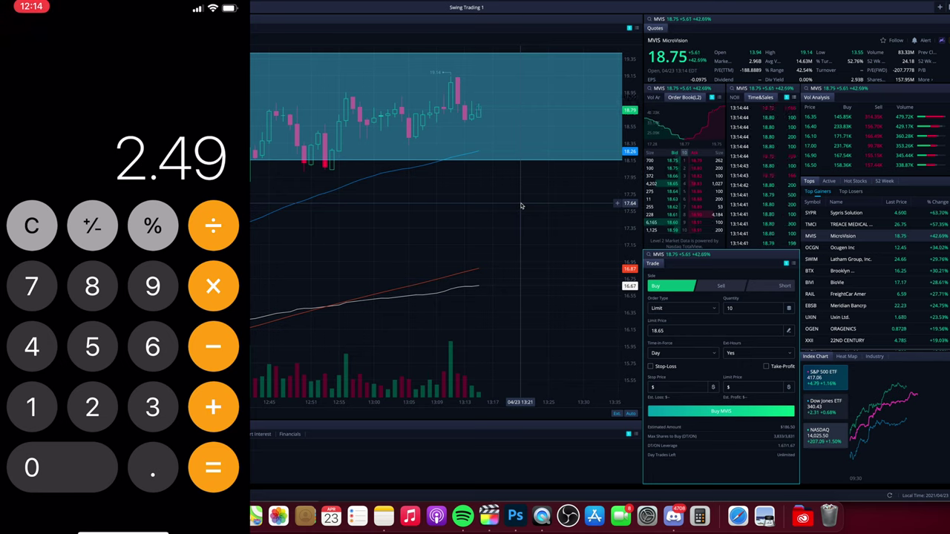
Clear the calculator's 2.49 profit-after-borrow-fee result.
click(31, 225)
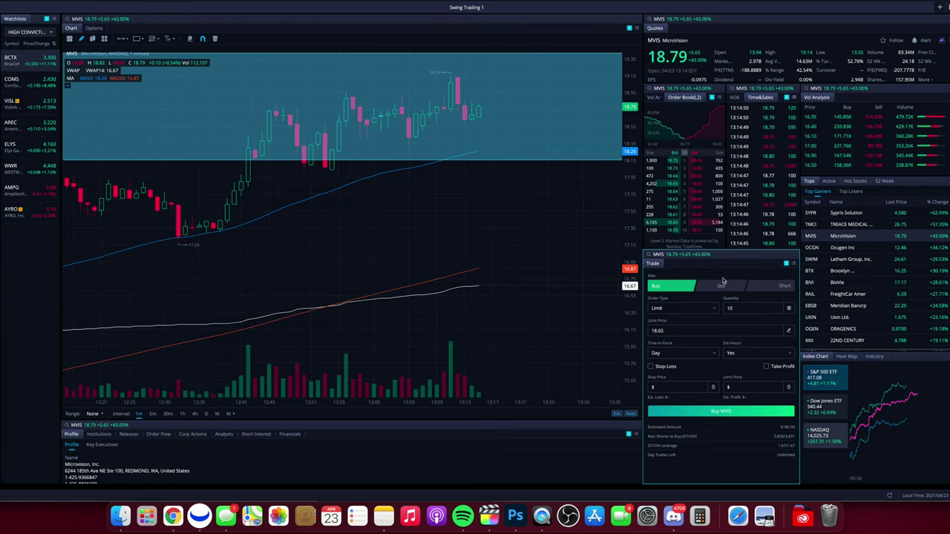
click(769, 289)
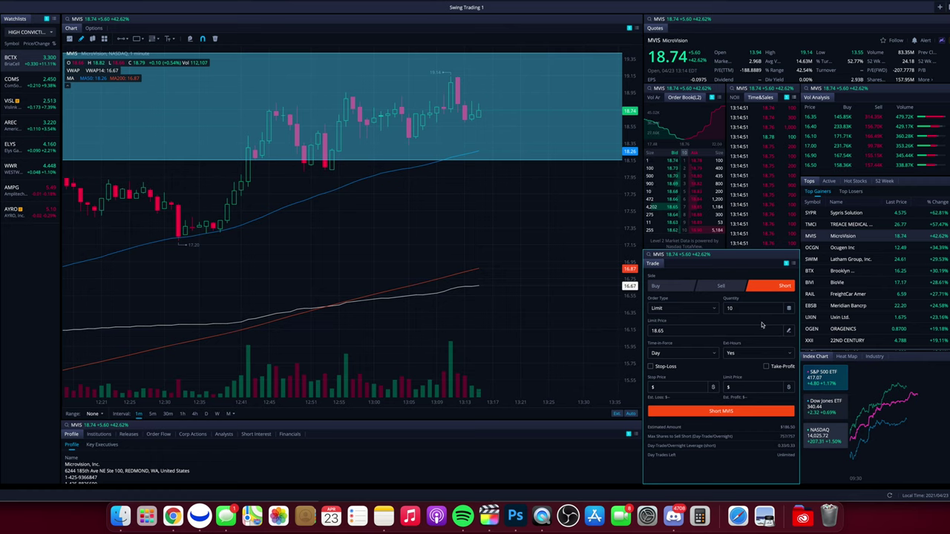
click(668, 289)
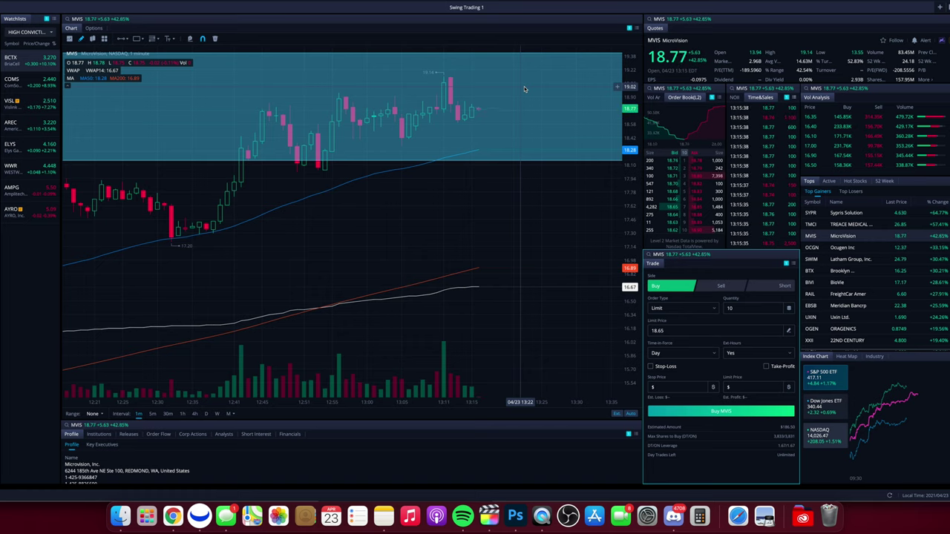
click(205, 413)
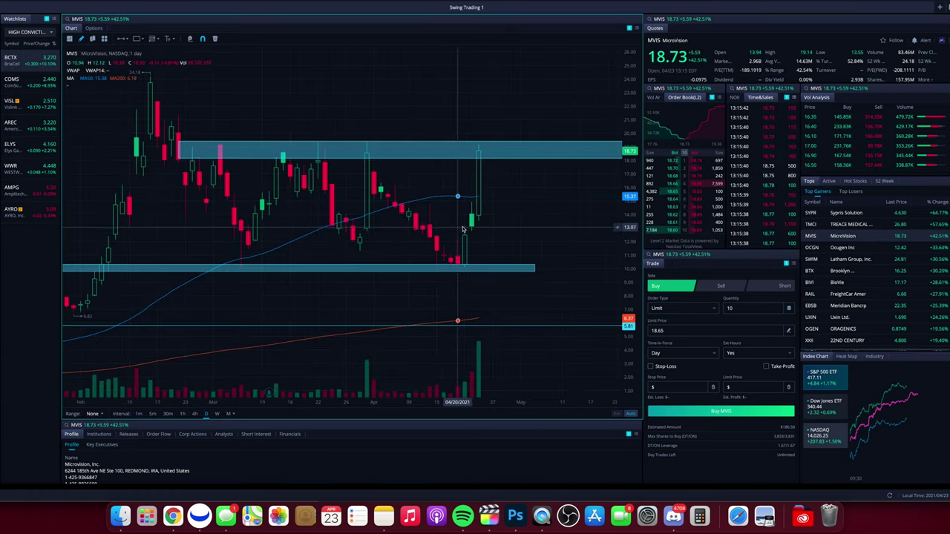
scroll(455, 232, up, 3)
scroll(498, 78, up, 1)
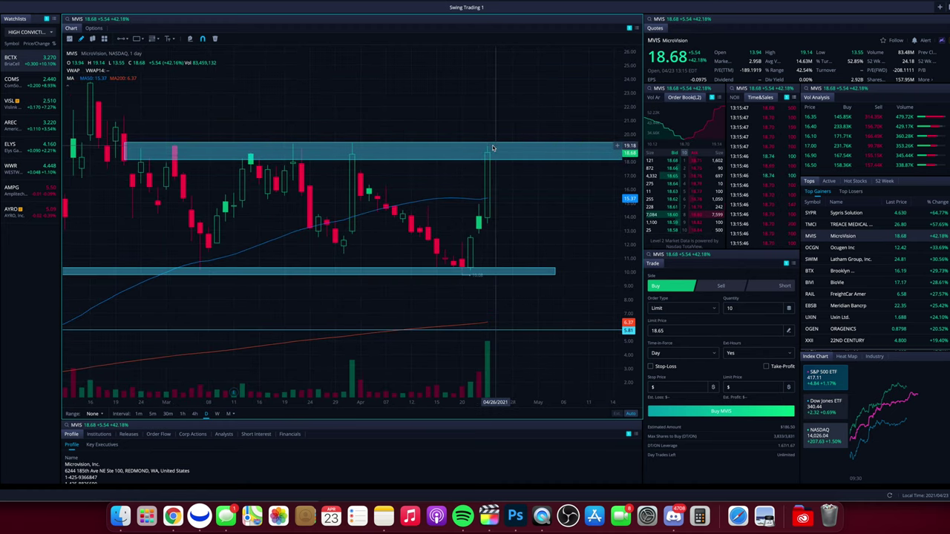
key(1)
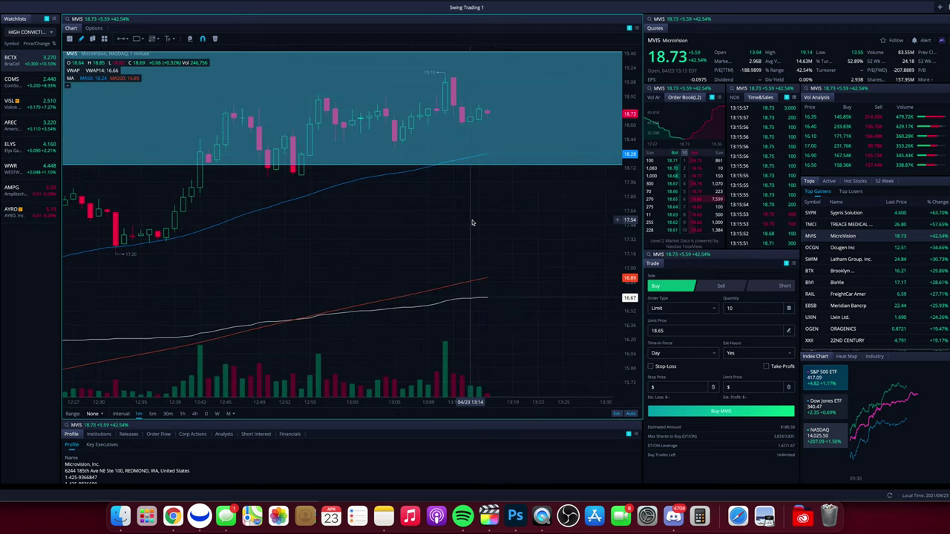